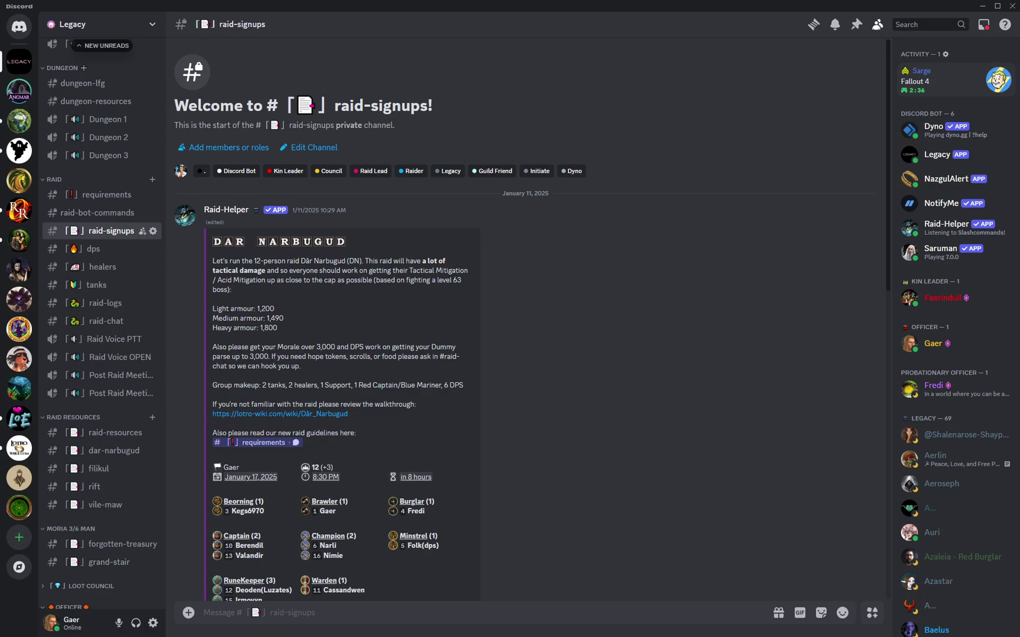
click(944, 227)
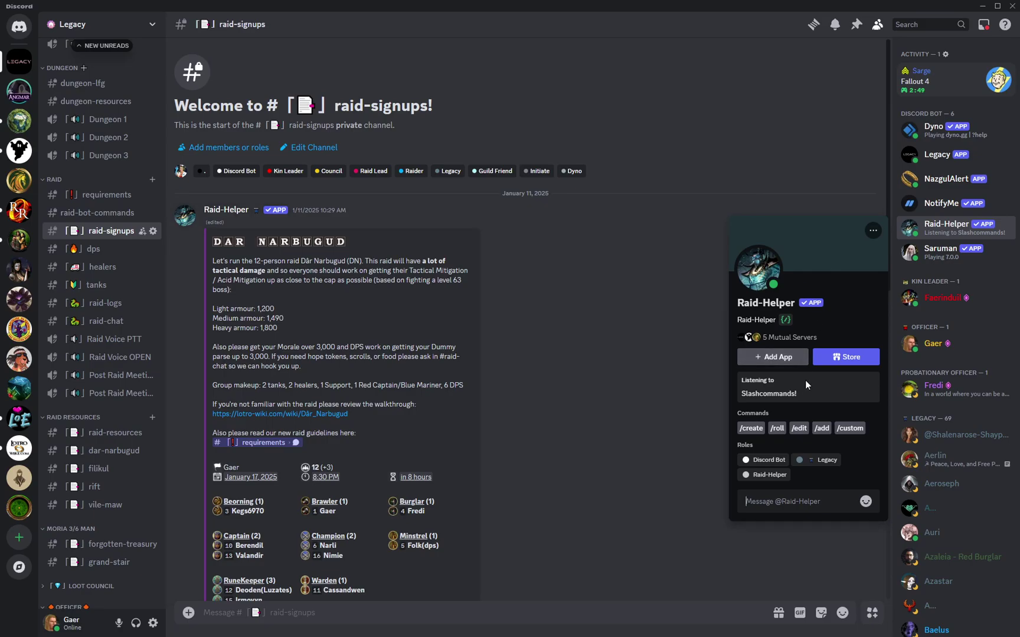
click(649, 366)
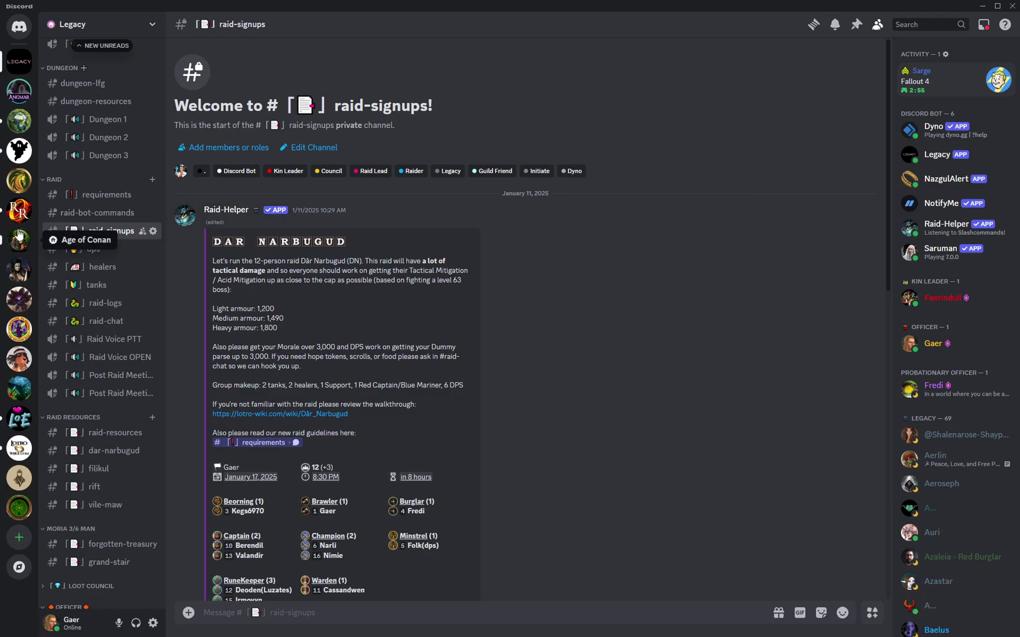
mouse_move(111, 236)
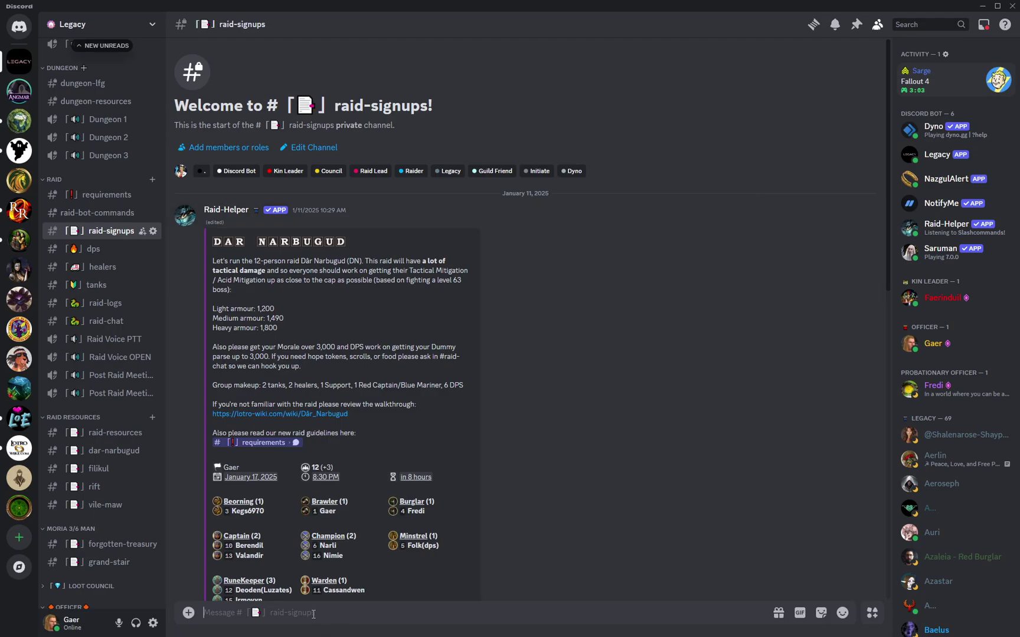
text(/create)
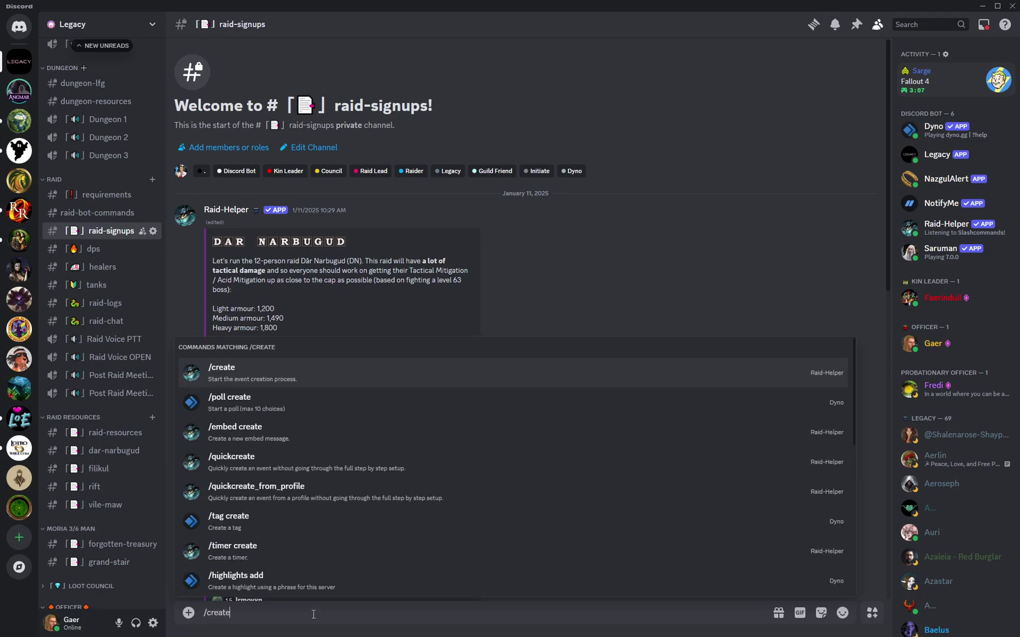
click(291, 379)
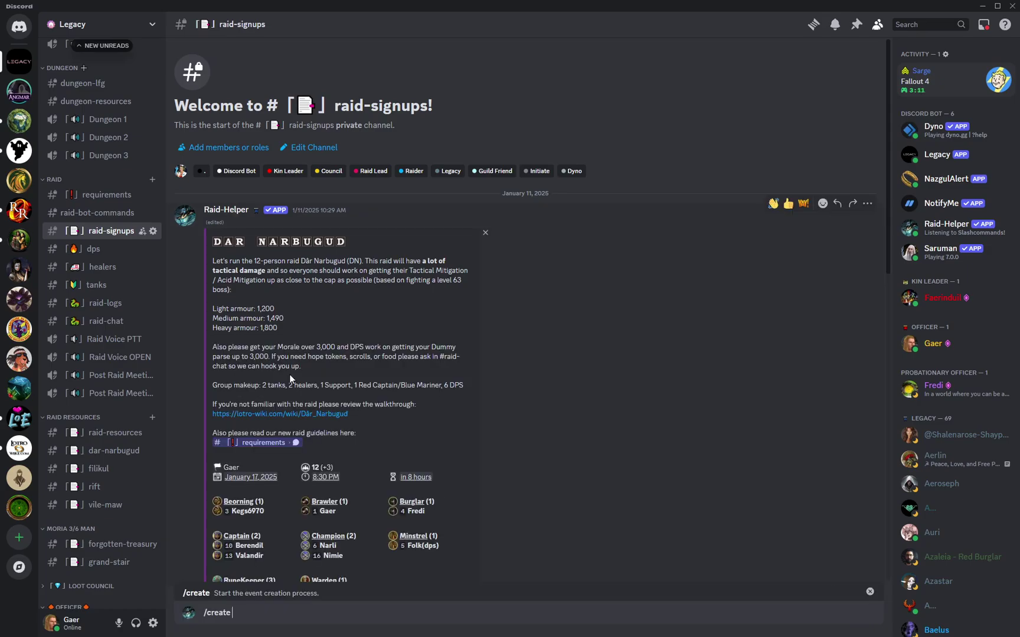
key(Return)
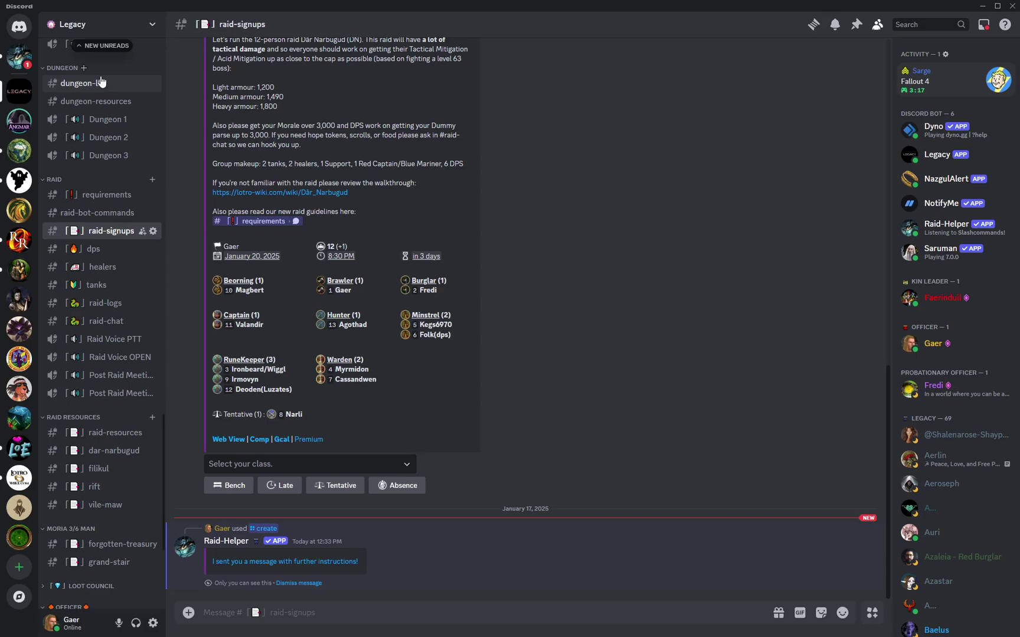
Step: In the Raid-Helper DM, choose template 15 (LotRO) and title the event 'Dar Narbugud'
click(21, 58)
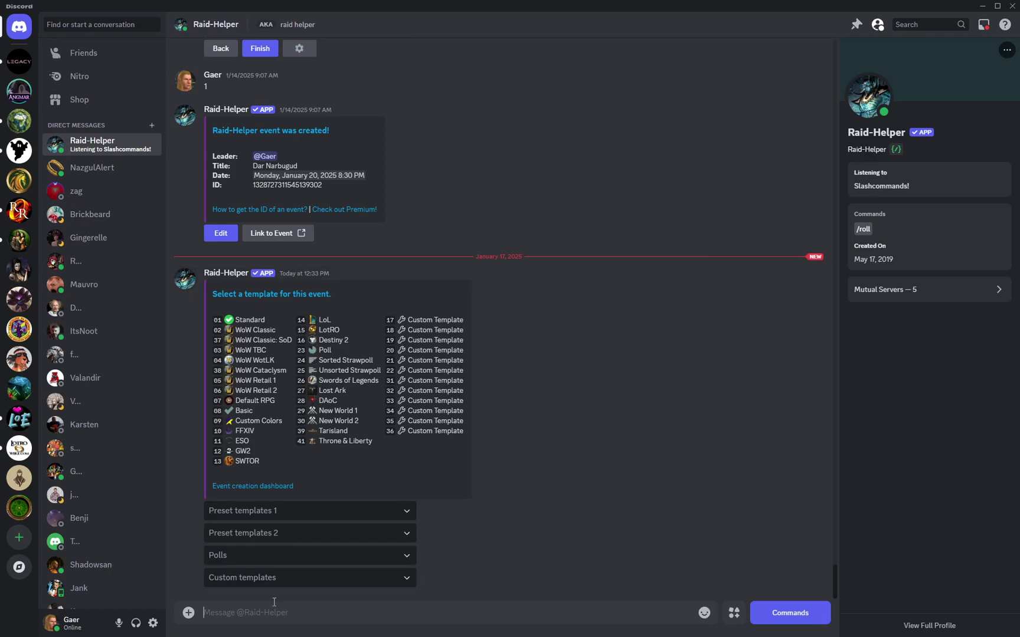
text(15)
key(Return)
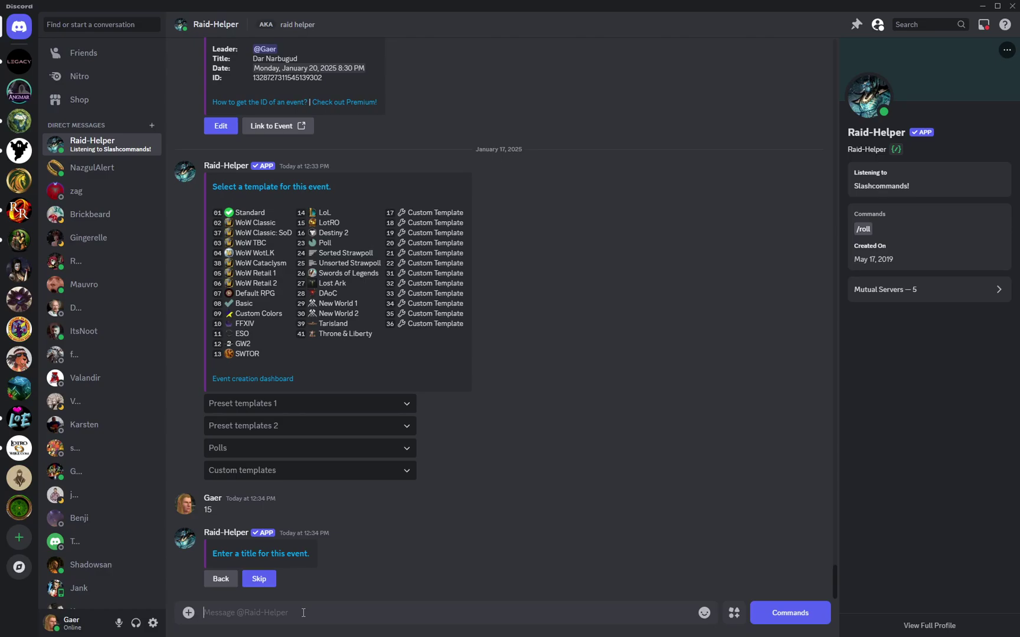
text(Dar Narbugud)
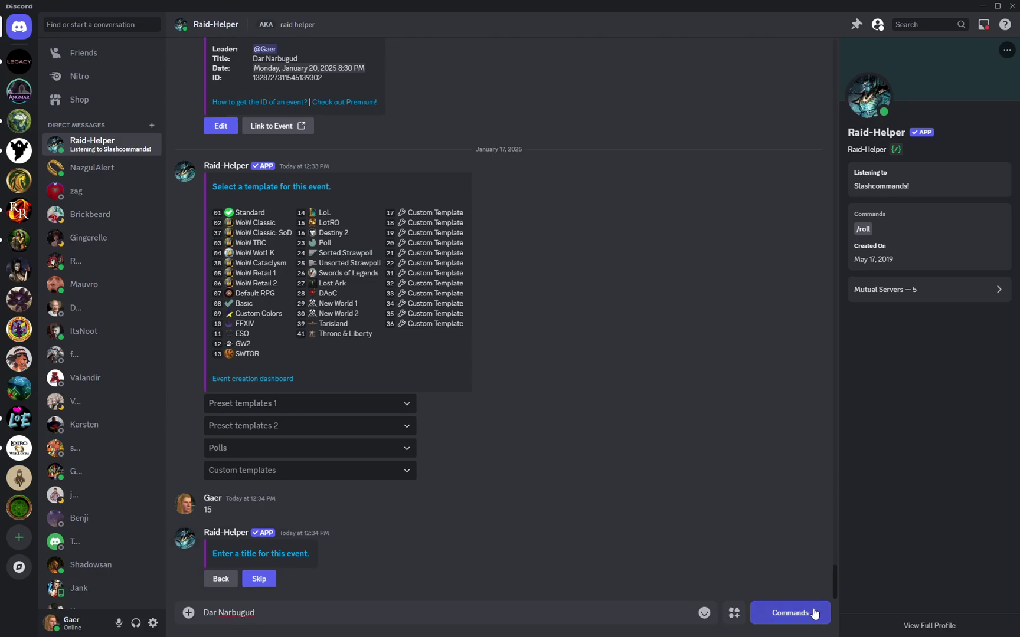
key(Return)
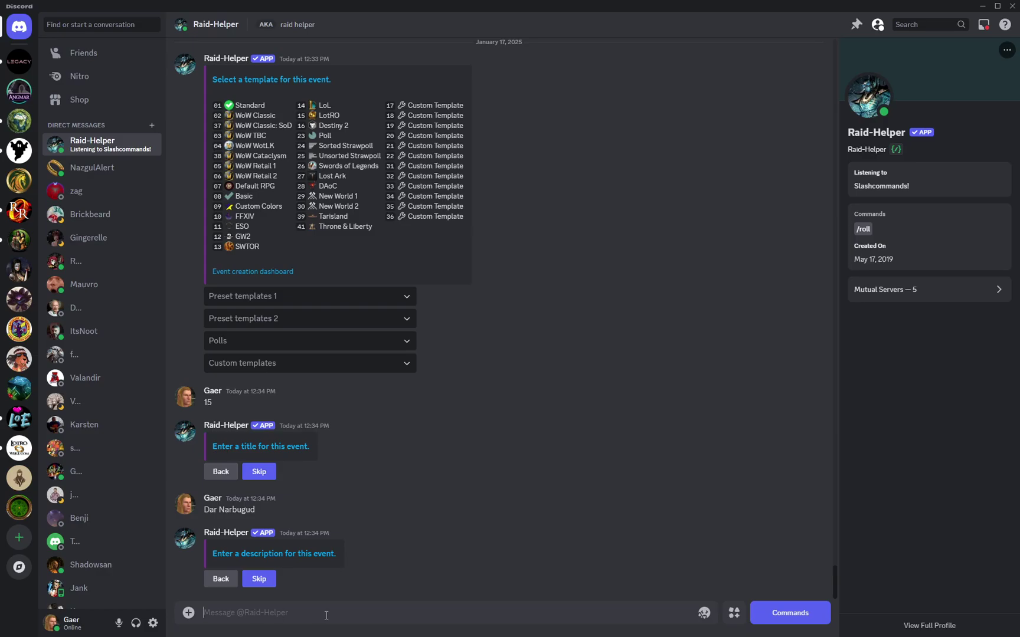
Step: Send the pasted raid description and pick raid-signups as the event's channel
key(ctrl+v)
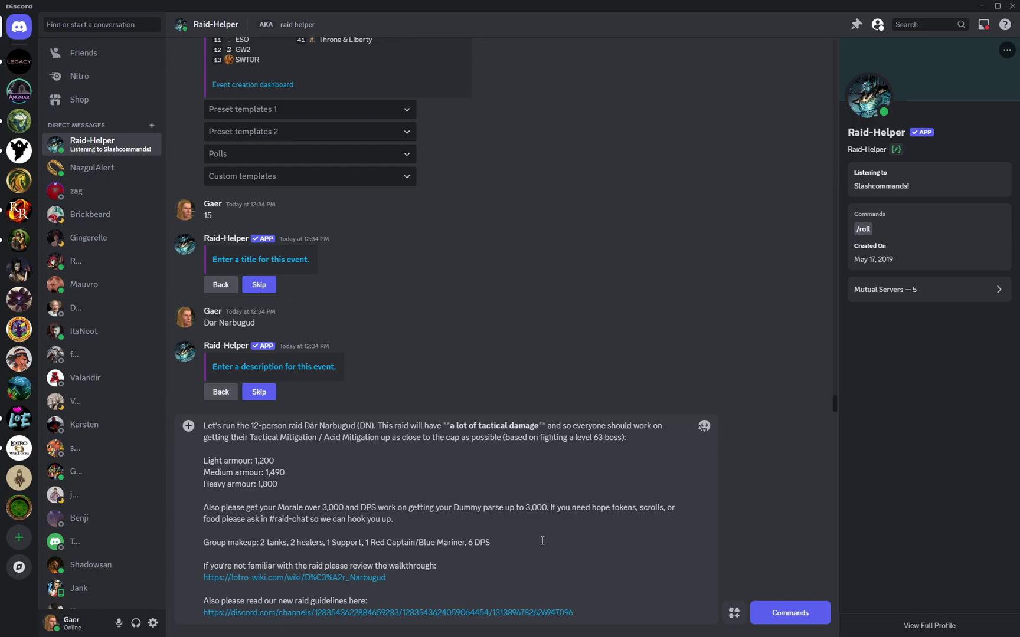
key(Return)
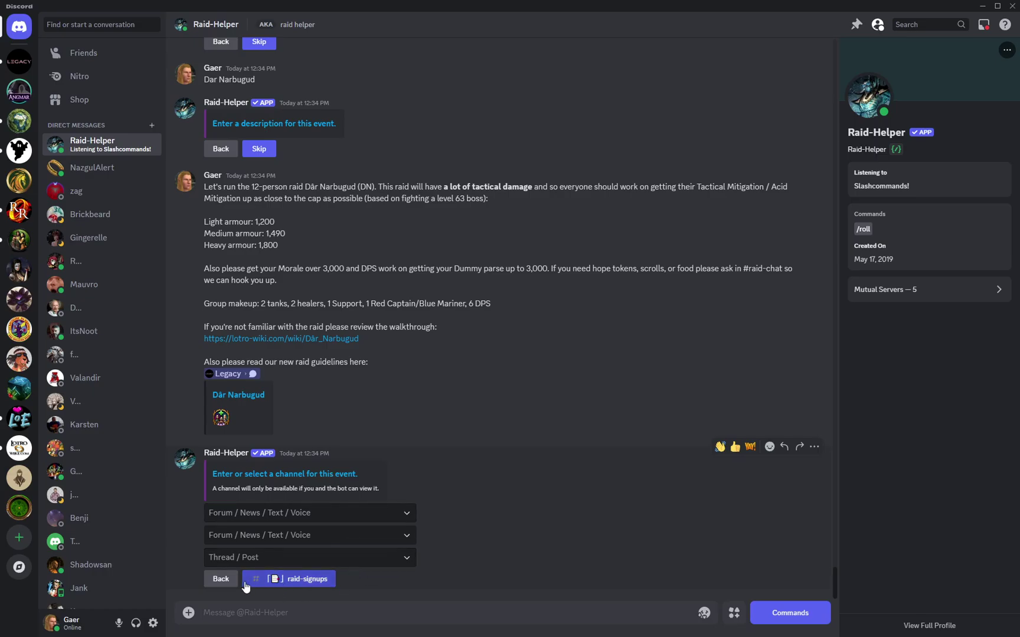
click(307, 581)
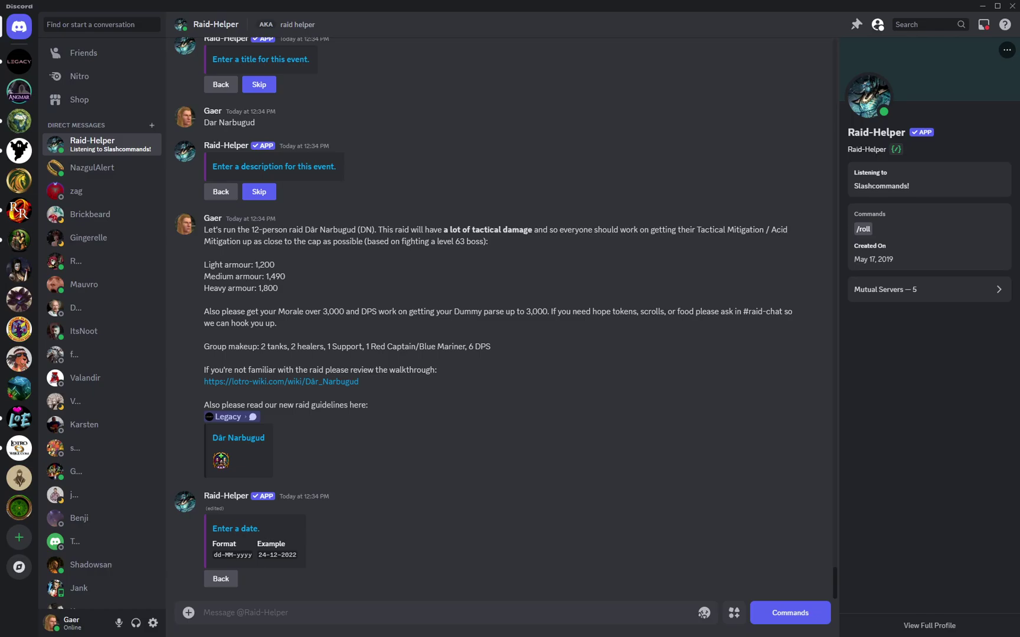
Step: Give the event the date 24-1-2025 and the time 8:30 pm
click(235, 613)
text(24-1-2)
text(025)
key(Return)
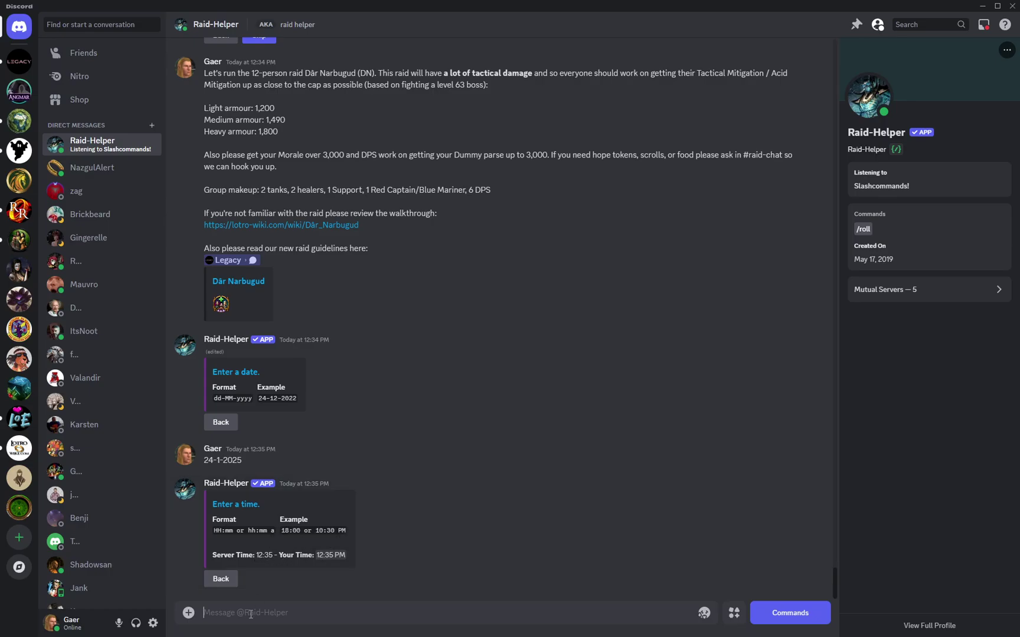
text(8:30 pm)
key(Return)
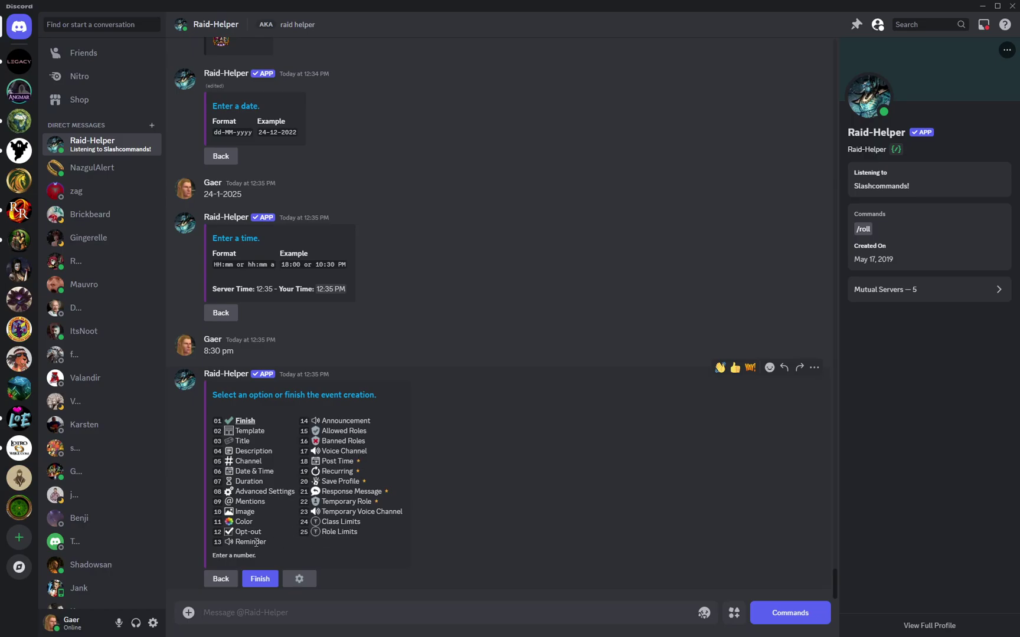
Step: Finish the event and jump to its new post in raid-signups
click(263, 580)
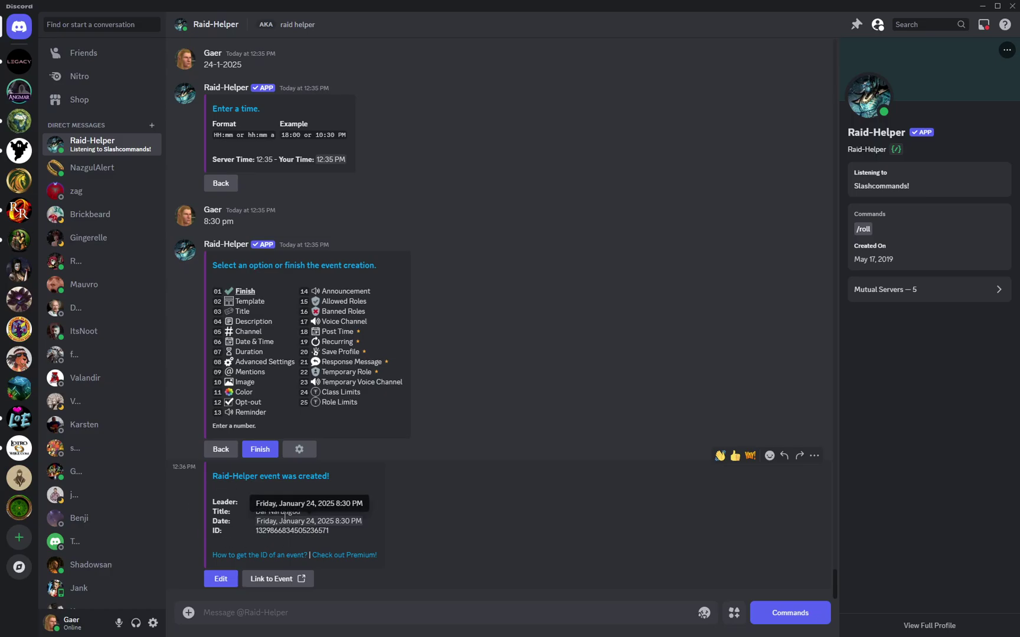
click(262, 585)
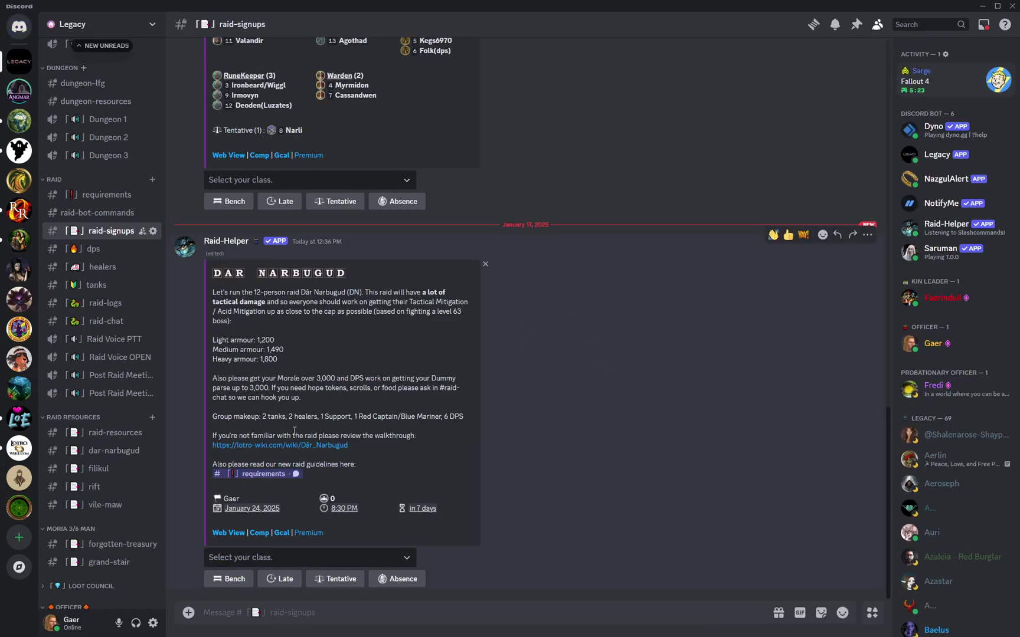